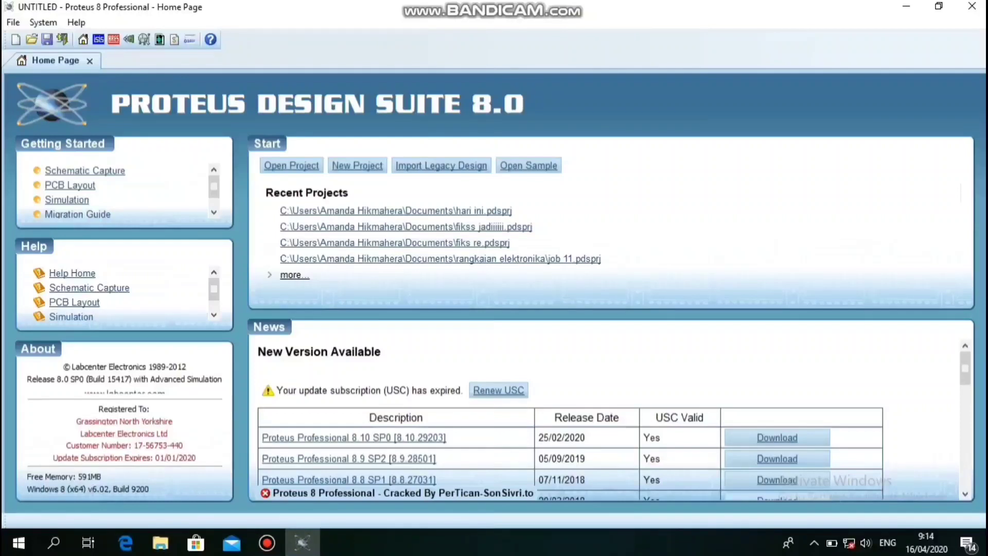
Open a blank schematic sheet and place a VSINE source, found by searching devices for "ac voltage source", in the sheet's upper-left area
click(99, 40)
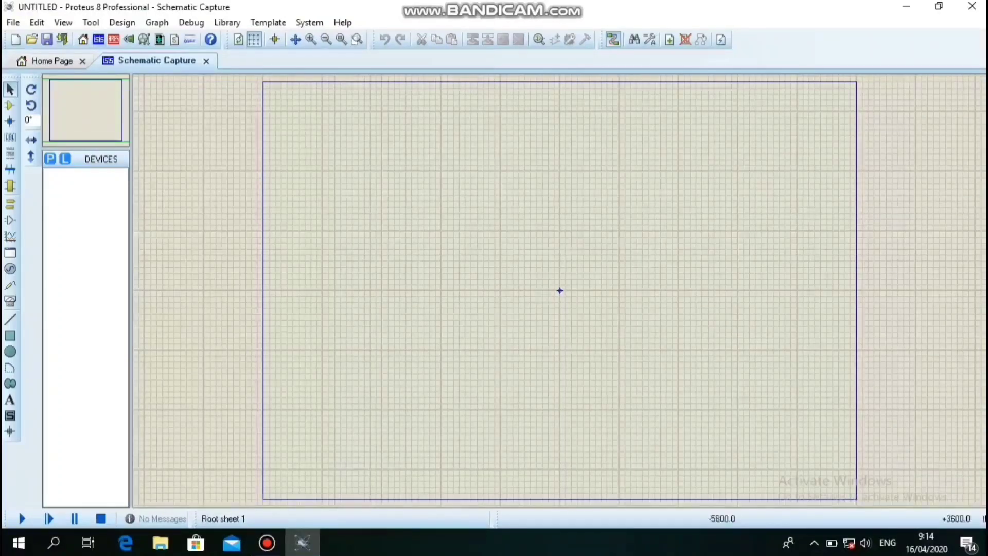
click(311, 39)
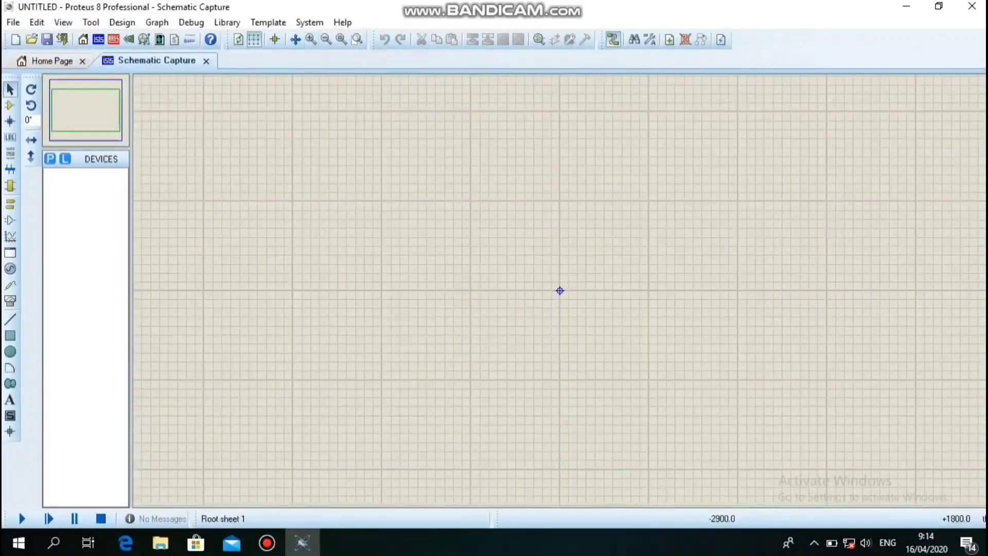
click(9, 105)
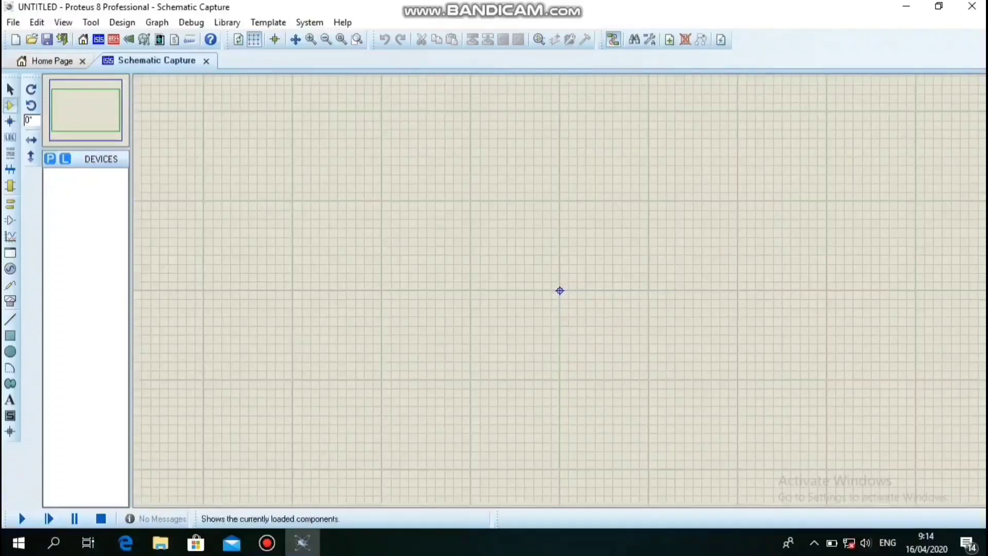
click(50, 159)
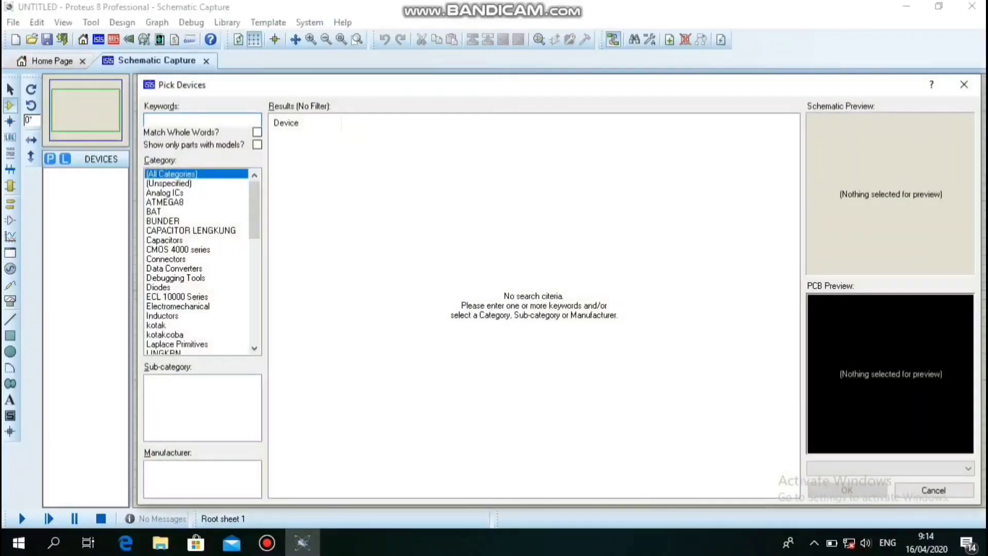
text(ac s)
key(BackSpace)
text(voltage)
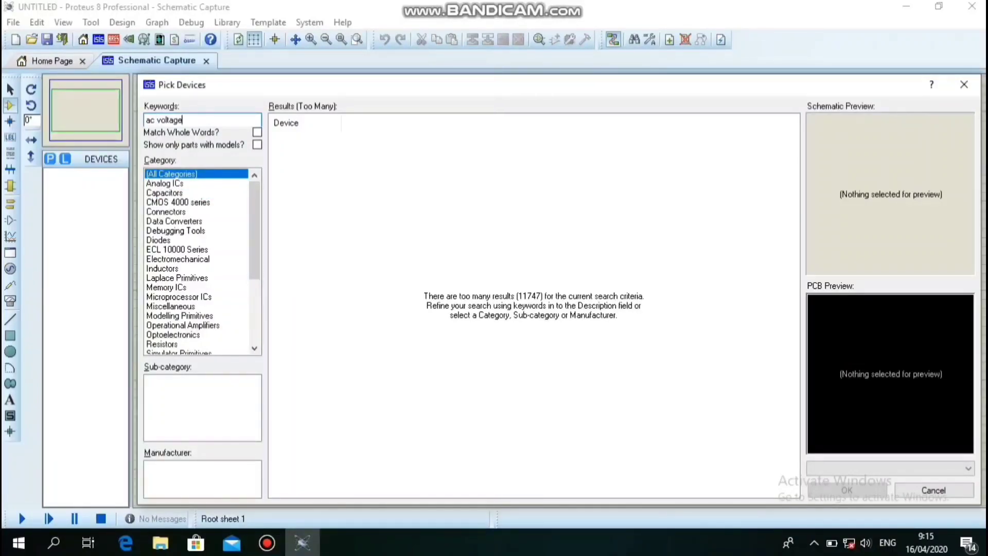
text( source)
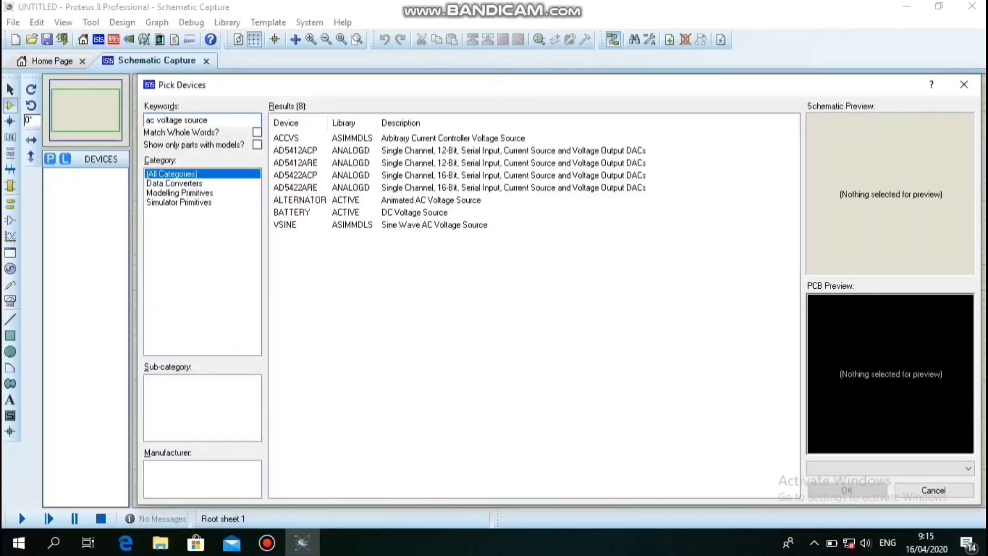
click(285, 224)
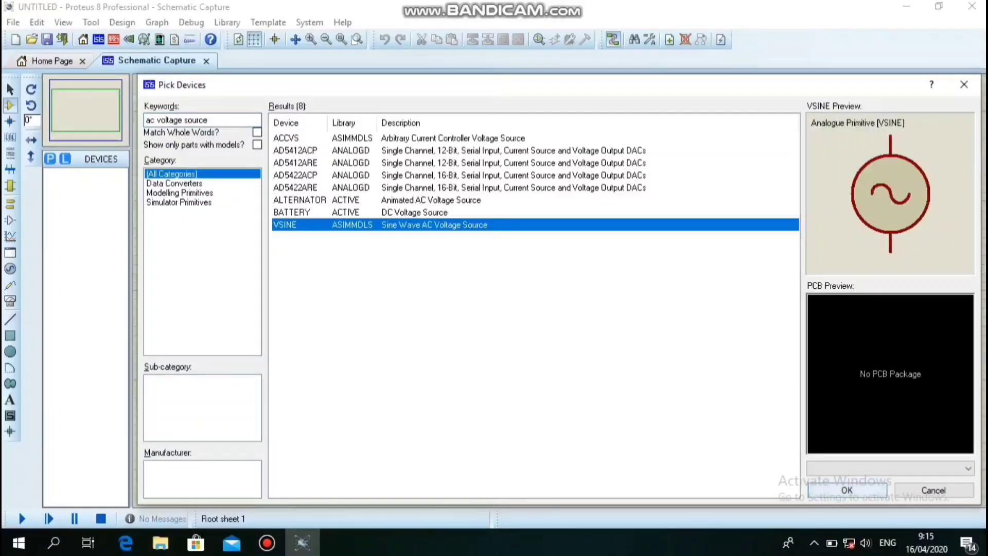
click(847, 490)
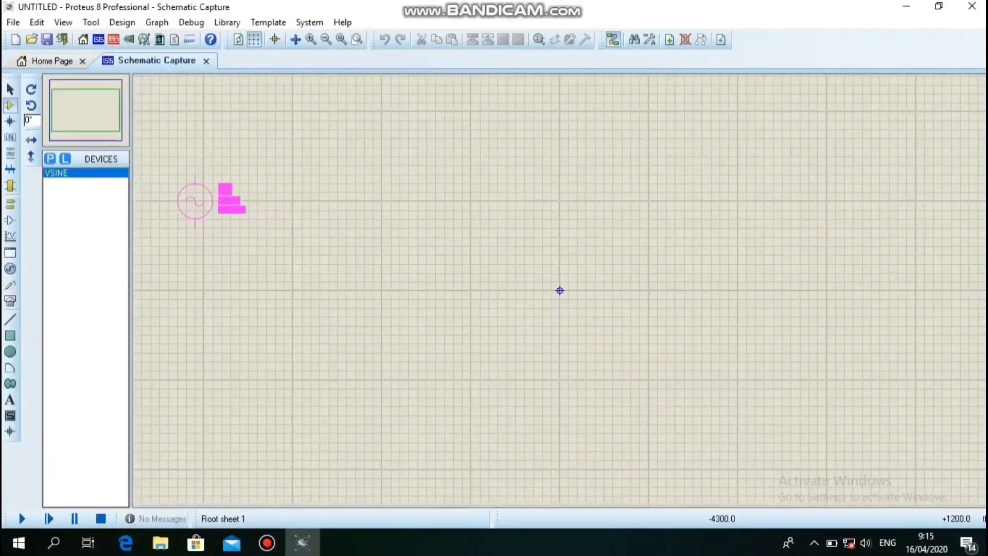
click(195, 200)
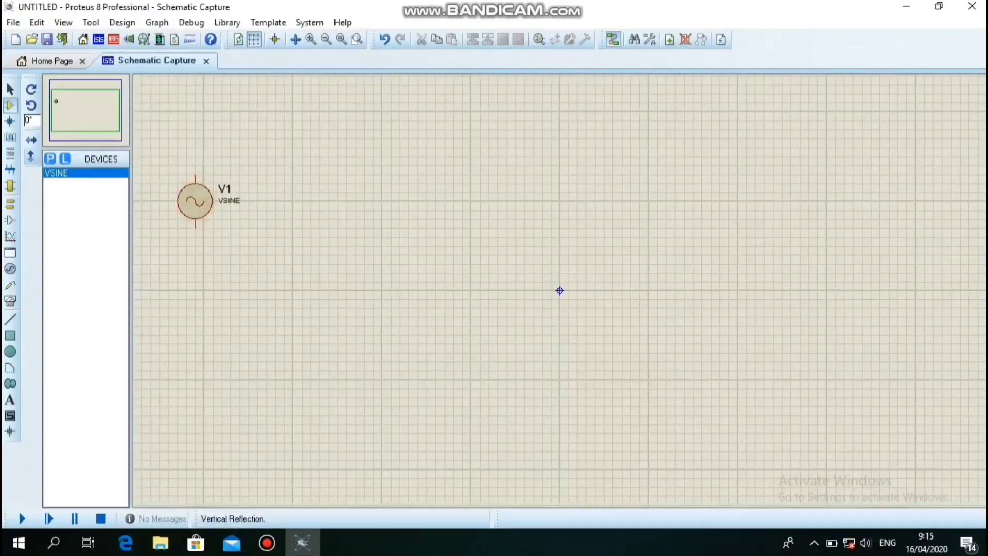
Search devices for "diode" under Diodes, Rectifiers, pick 1N4007 from the DIODE library, and place it above and right of the source
click(50, 159)
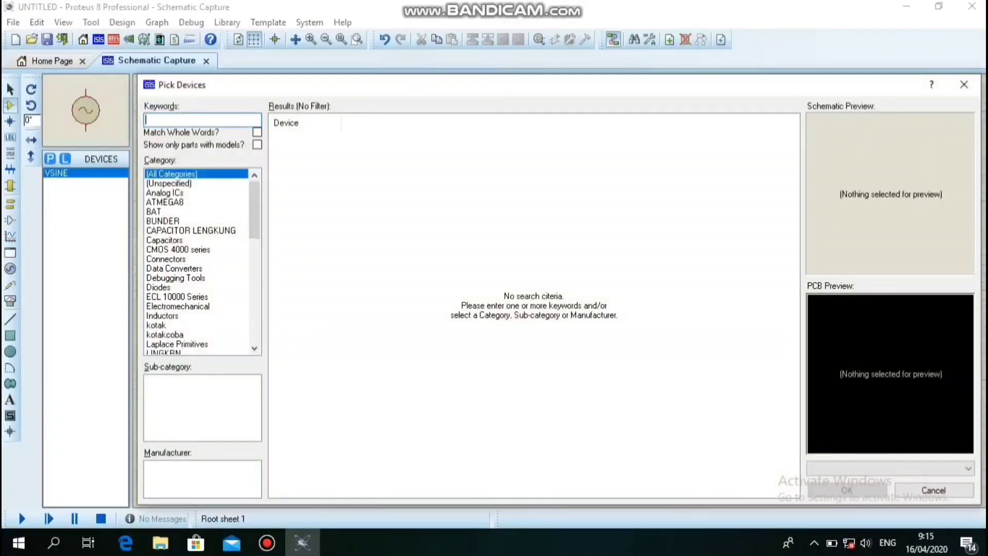
text(diode)
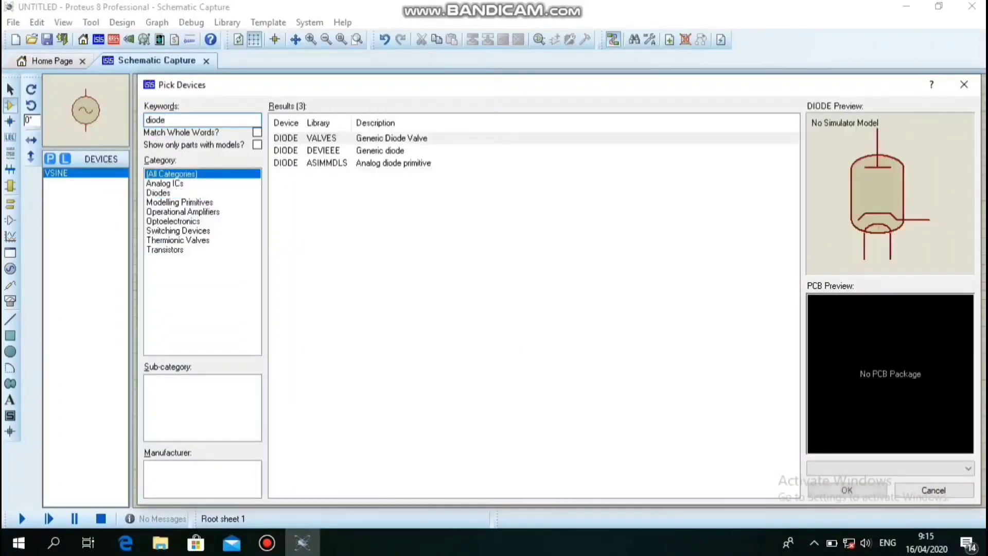
click(164, 183)
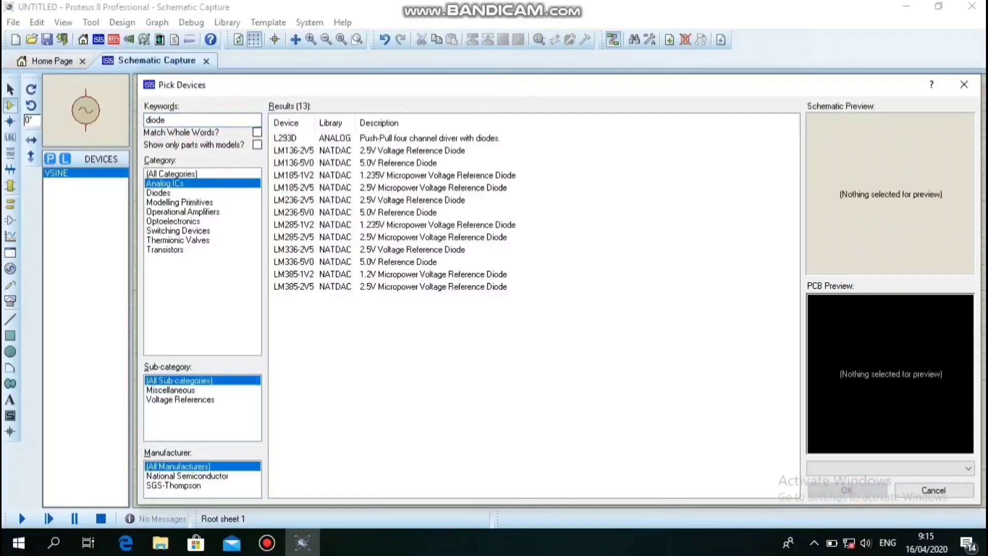
click(158, 193)
click(162, 409)
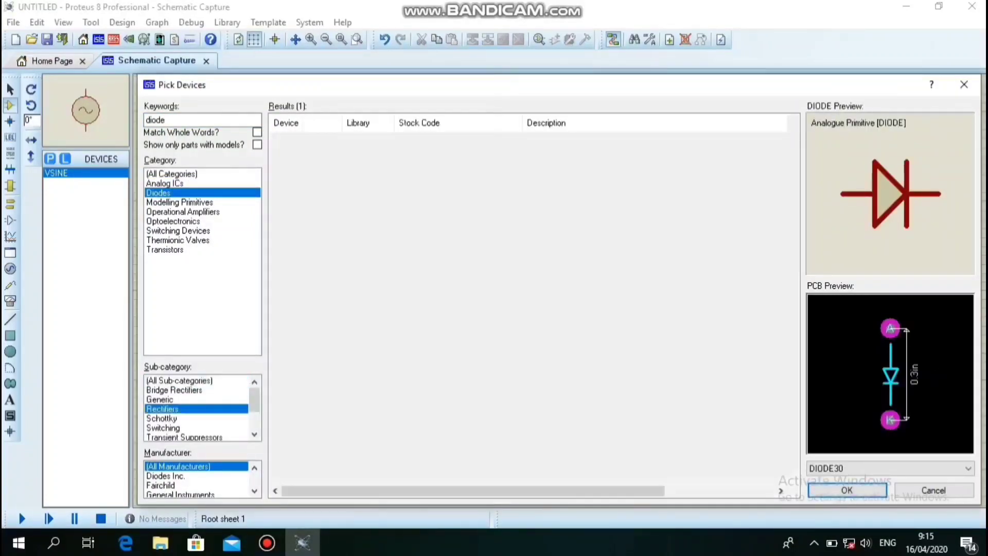
drag(793, 140, 793, 165)
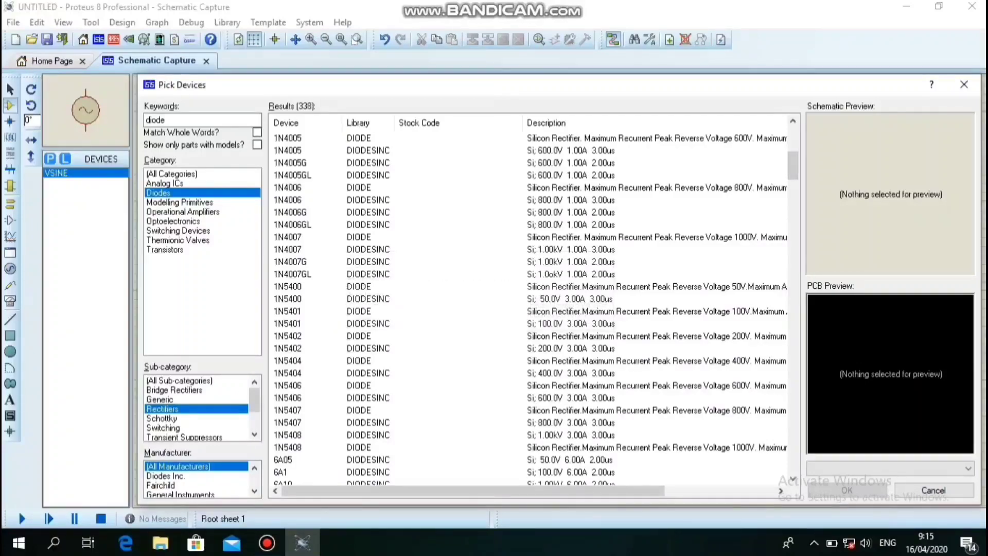
click(359, 237)
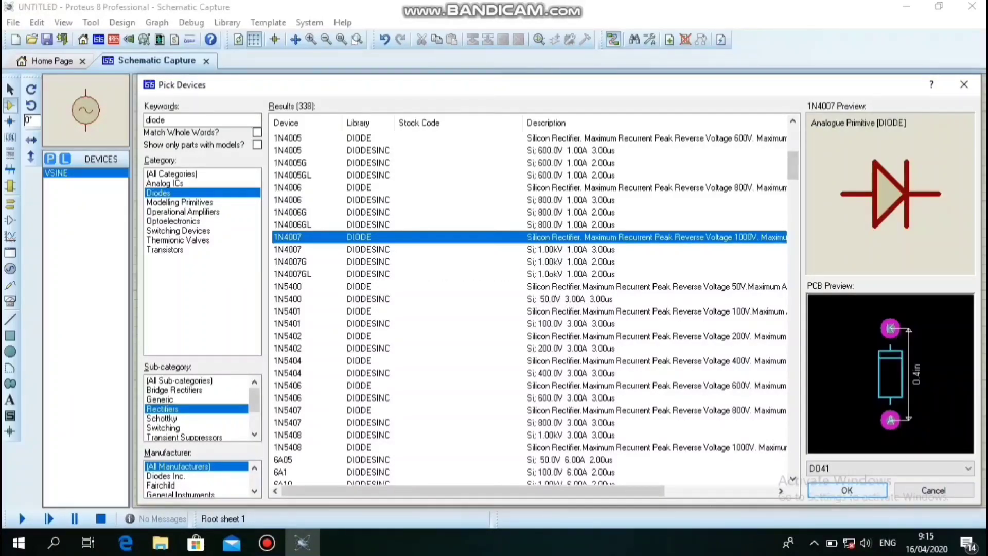
click(847, 490)
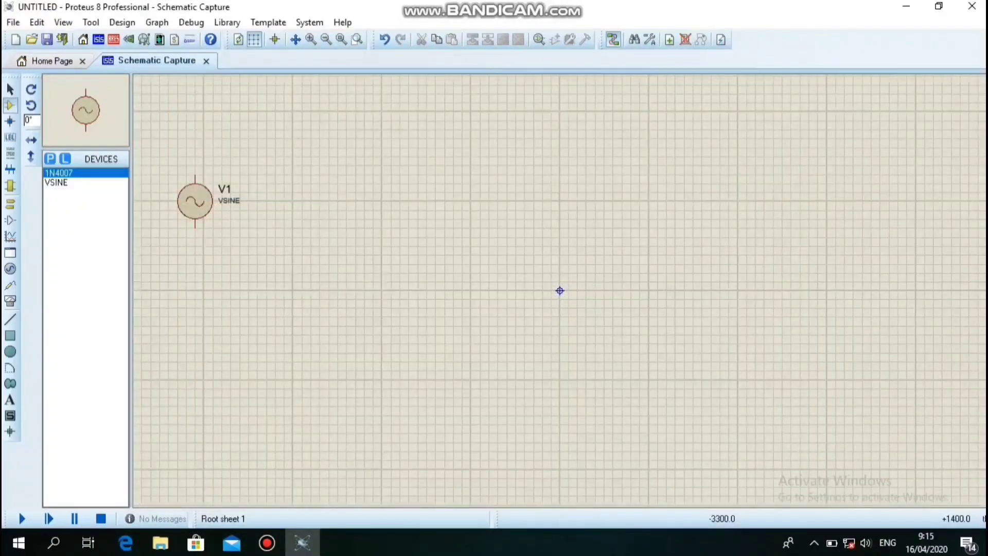
click(263, 157)
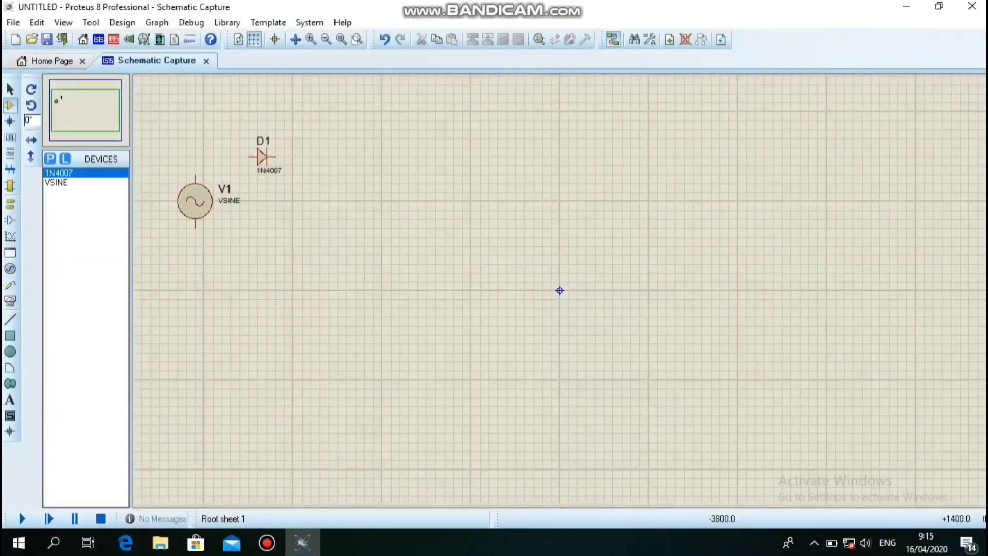
Search the device library for "resistor", pick the analog RESISTOR primitive, and place it below and right of the diode
key(p)
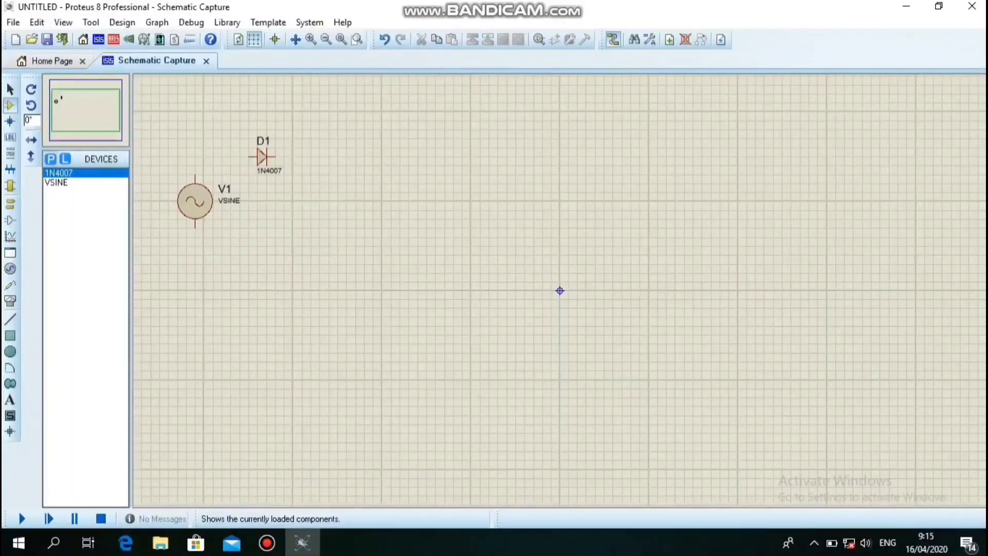
text(resi)
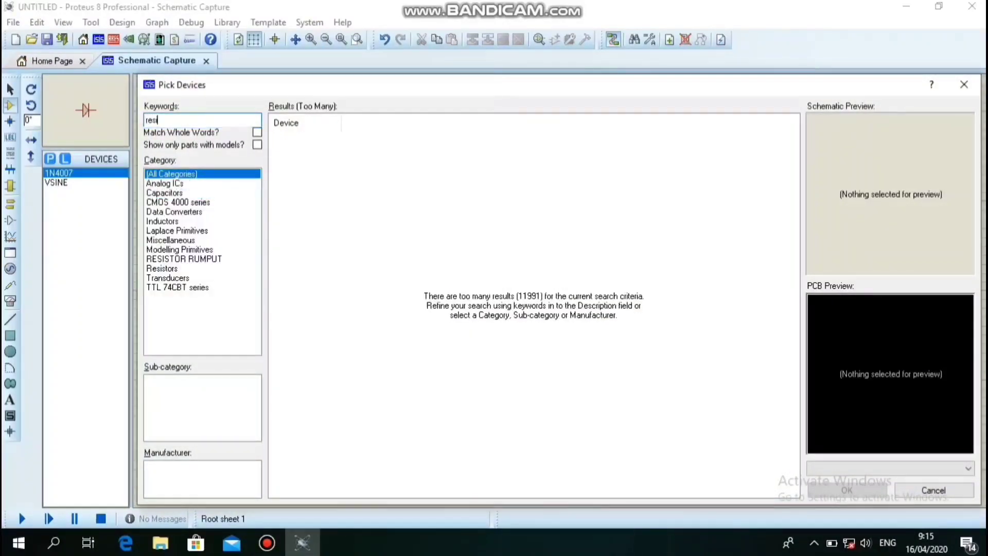
text(stor)
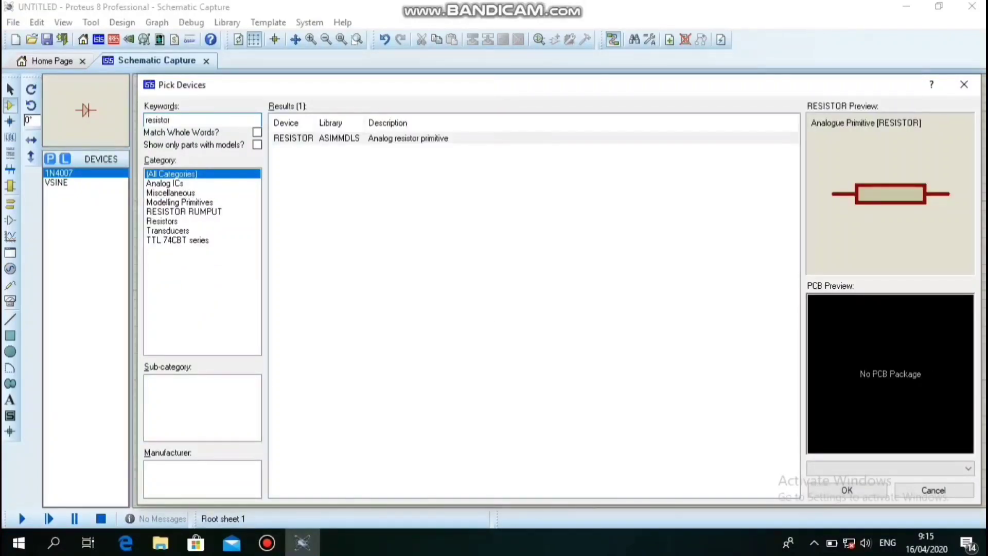
click(293, 139)
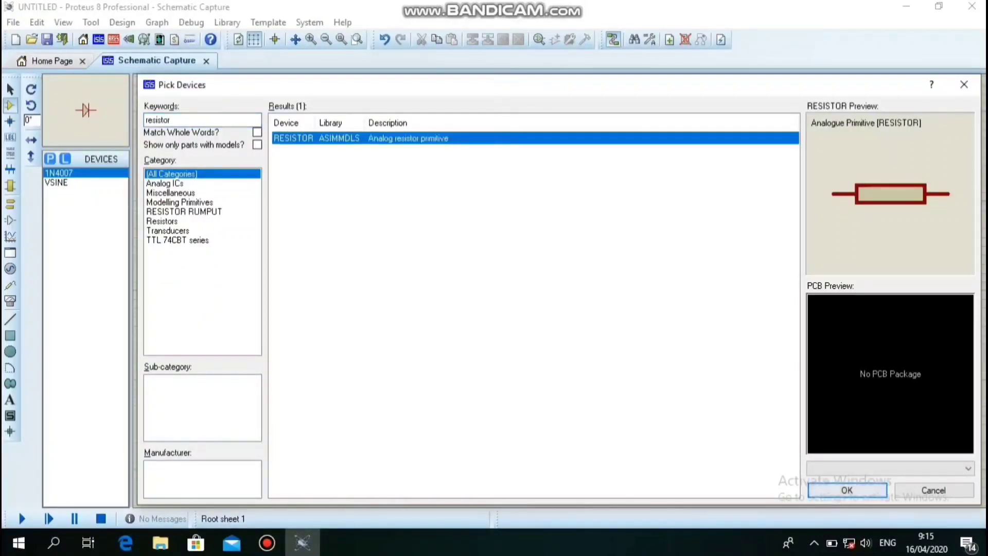
click(848, 490)
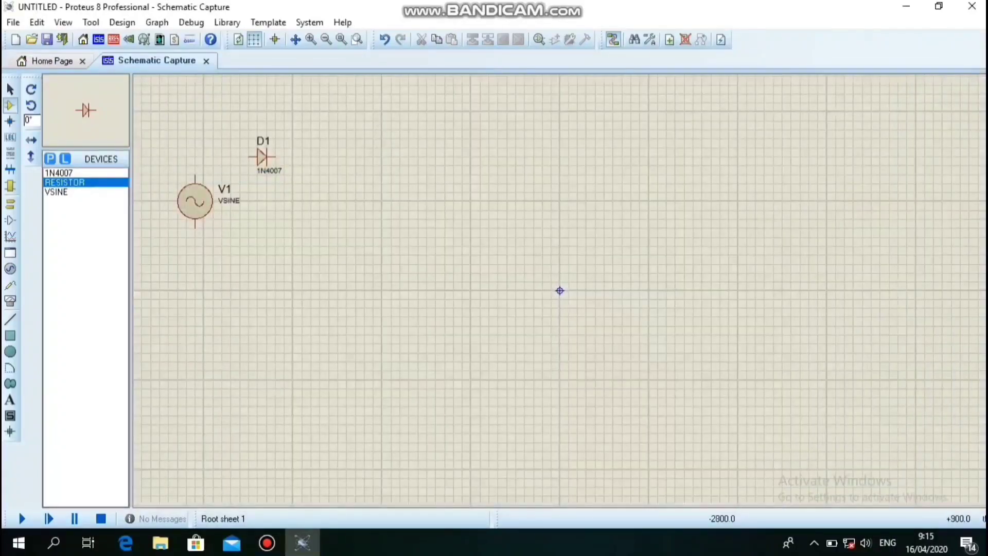
click(343, 194)
click(325, 192)
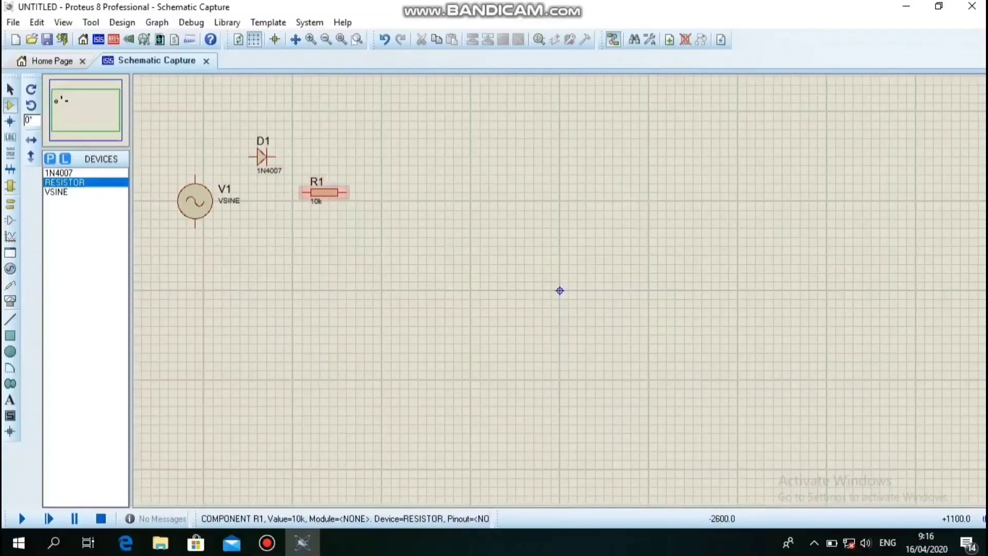
Rotate resistor R1 clockwise to stand vertically and move it level with the sine source V1
right_click(332, 193)
click(395, 226)
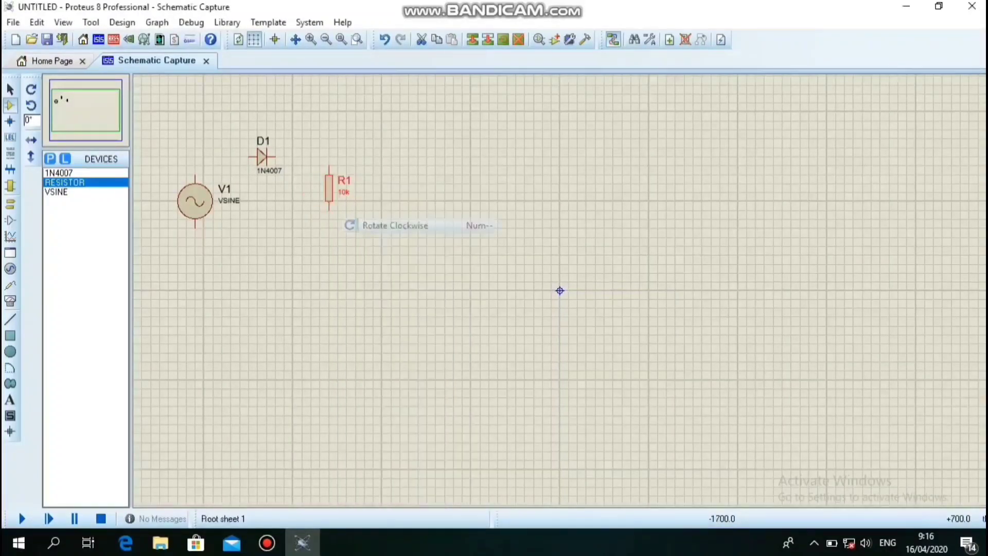
drag(338, 184, 320, 193)
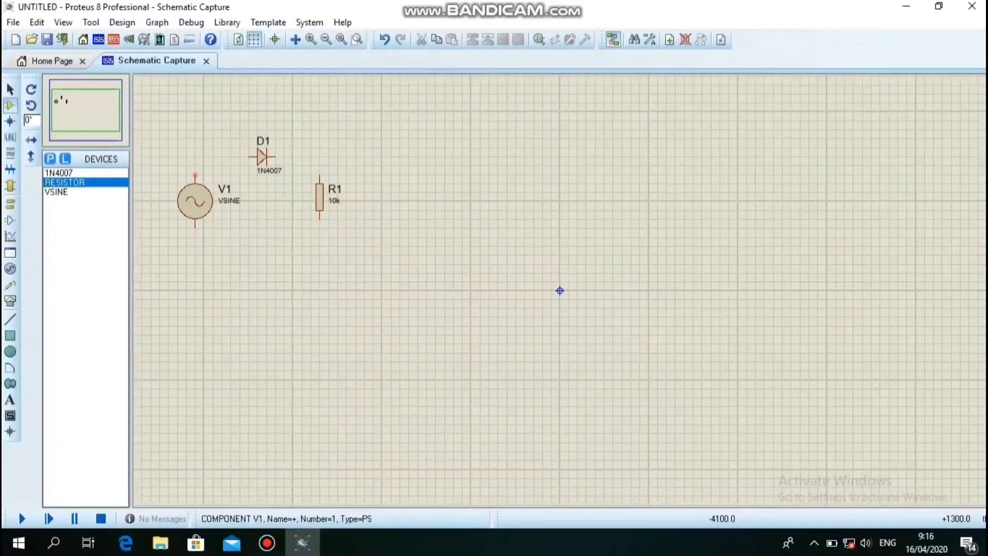
Wire V1's upper pin through diode D1 to the top of R1, and return R1's lower pin to V1's lower pin
click(195, 157)
click(251, 157)
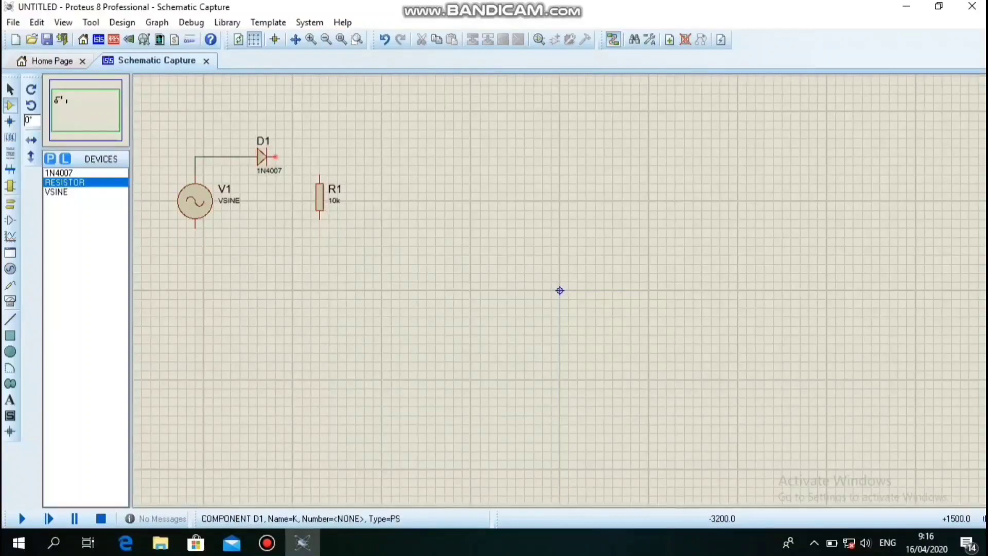
click(274, 156)
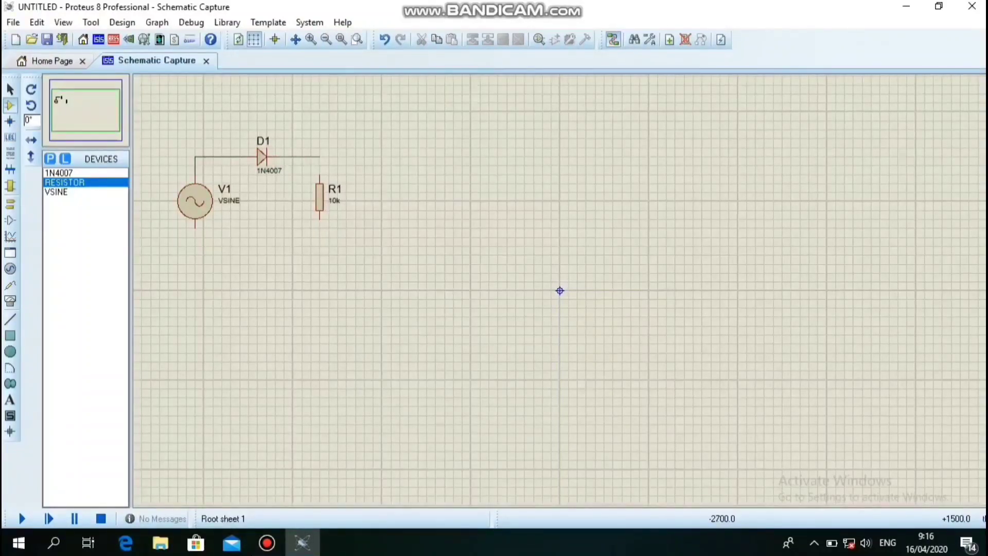
click(320, 175)
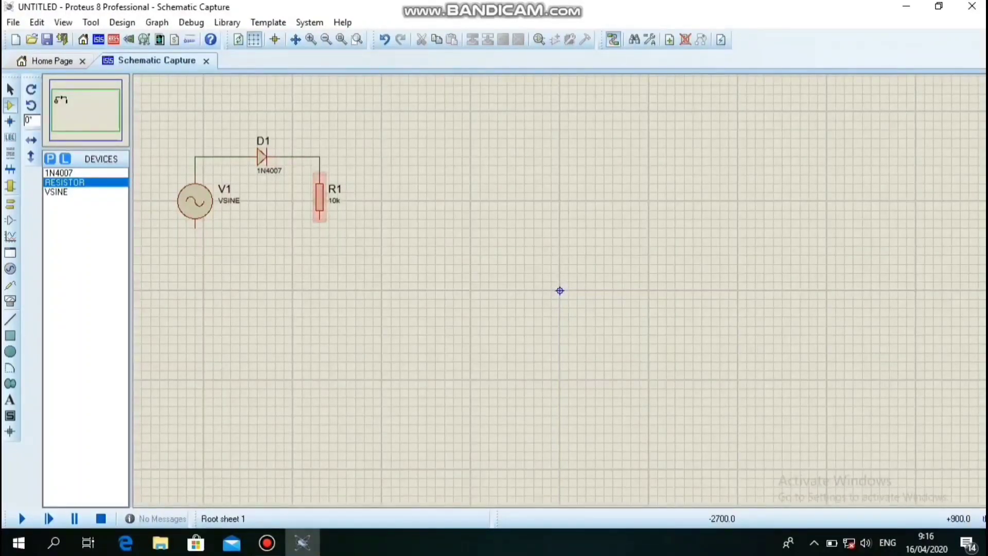
click(319, 218)
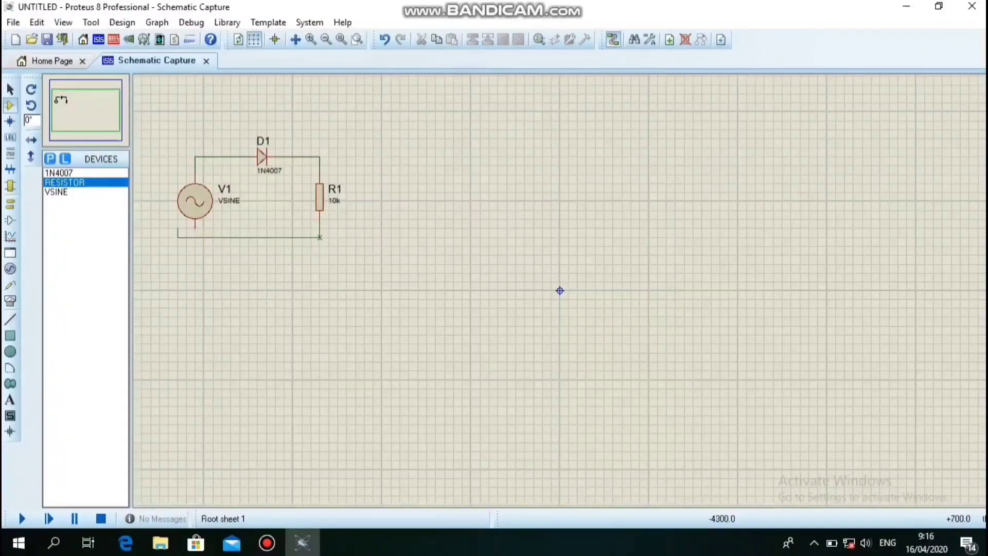
click(195, 228)
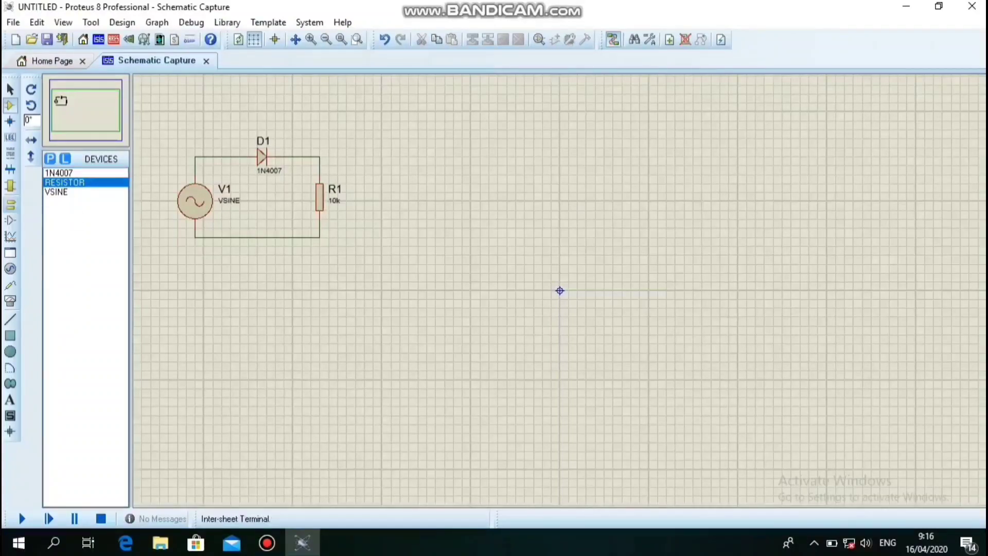
Place a GROUND terminal below the circuit and connect it to the lower wire between V1 and R1
click(10, 204)
click(62, 220)
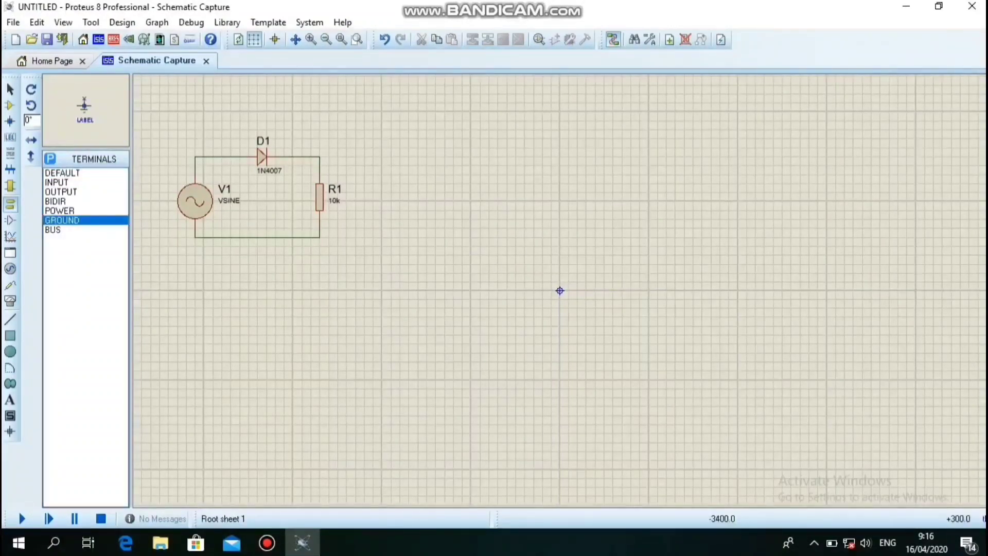
click(257, 252)
click(257, 246)
click(257, 237)
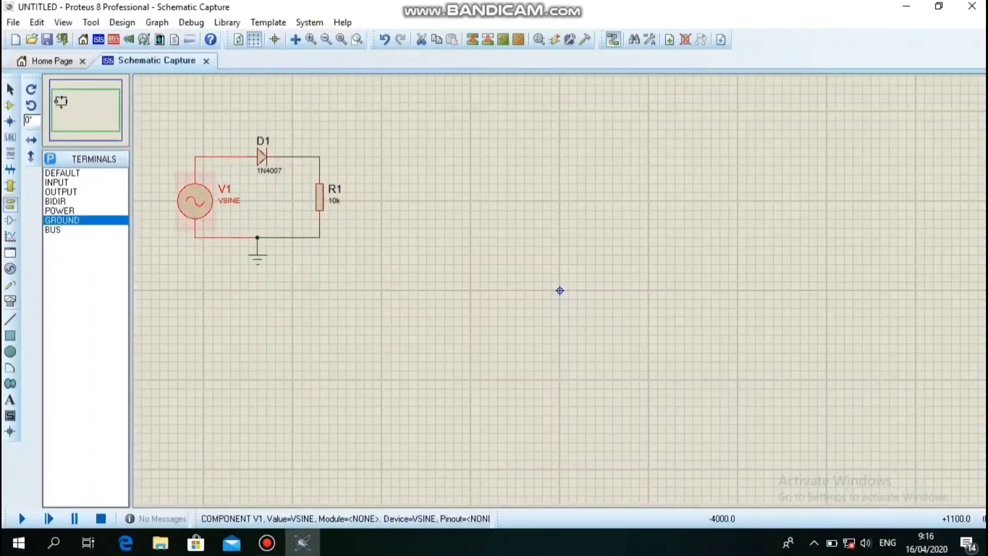
Open the properties of sine source V1 and set its amplitude to 5V
double_click(194, 194)
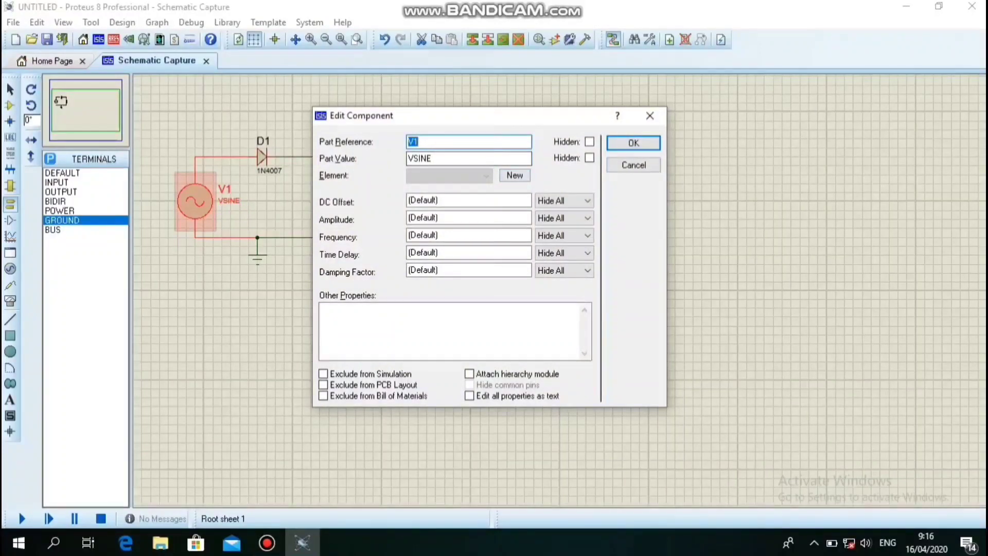
double_click(424, 217)
key(BackSpace)
text(5V)
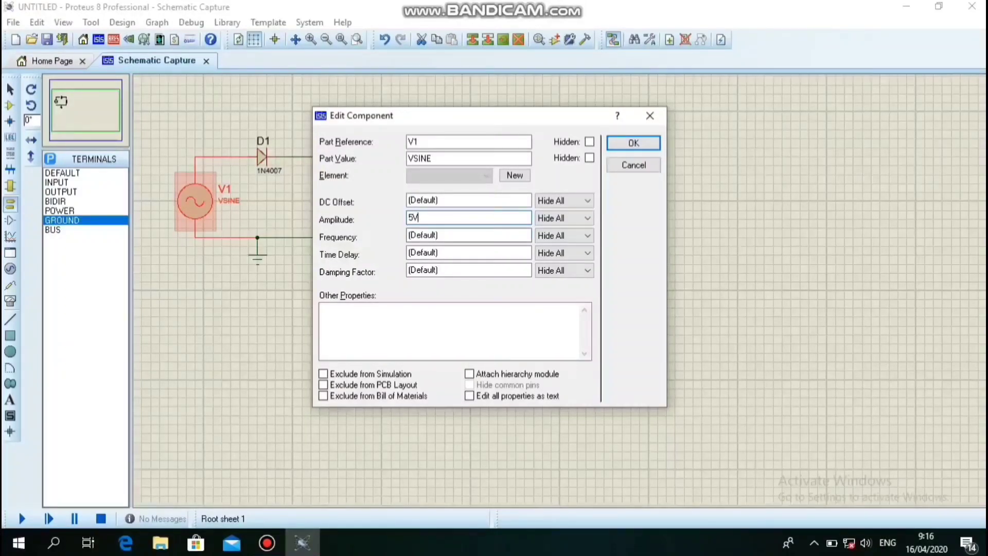
Set the sine source V1's frequency to 1Hz
double_click(424, 235)
key(BackSpace)
text(1h)
key(BackSpace)
text(H)
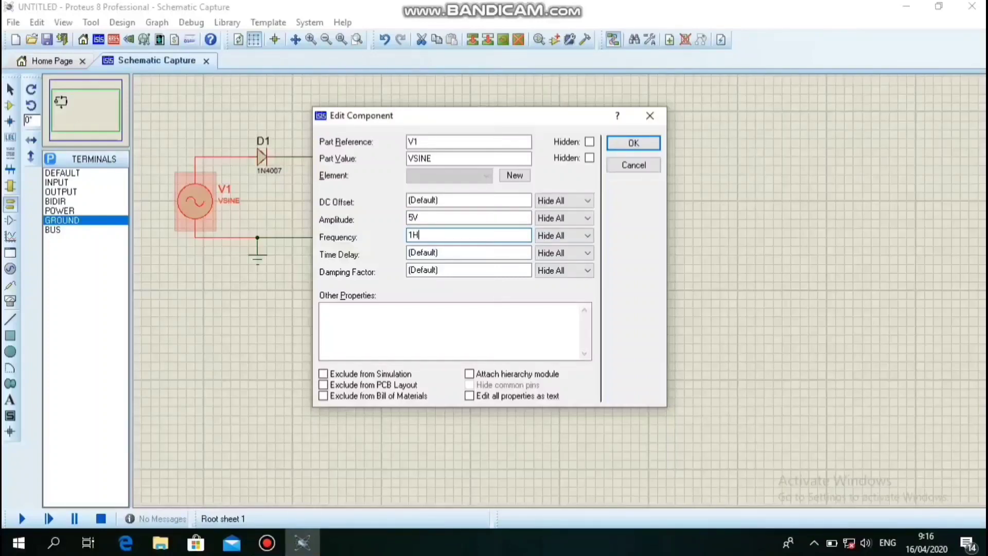
text(z)
Set the visibility of V1's amplitude and frequency to Show All and apply the component properties
click(588, 218)
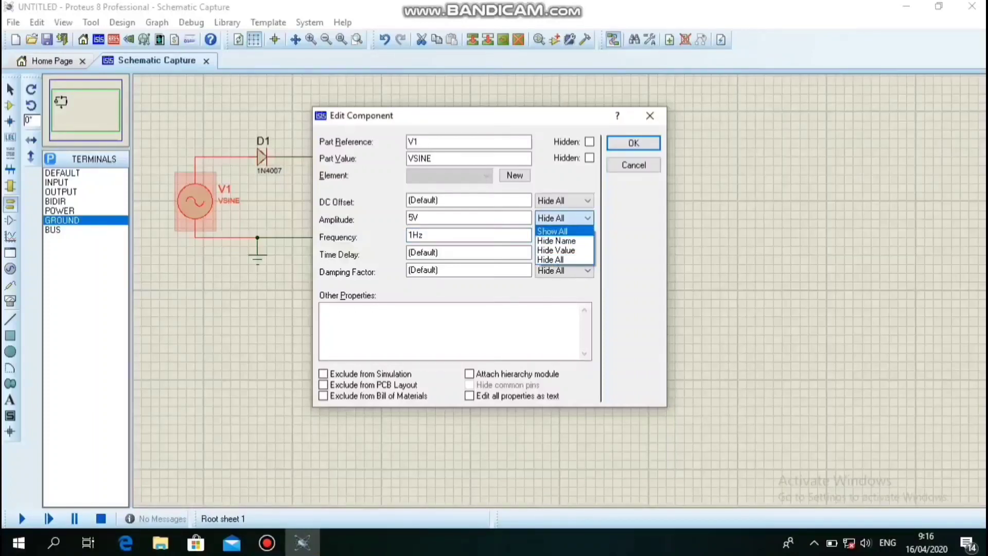
click(552, 232)
click(587, 236)
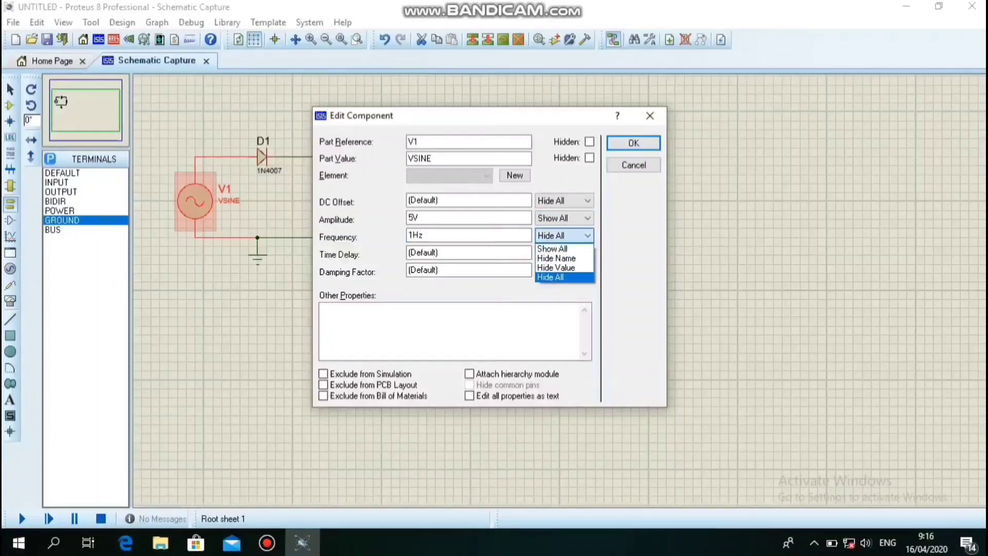
click(552, 248)
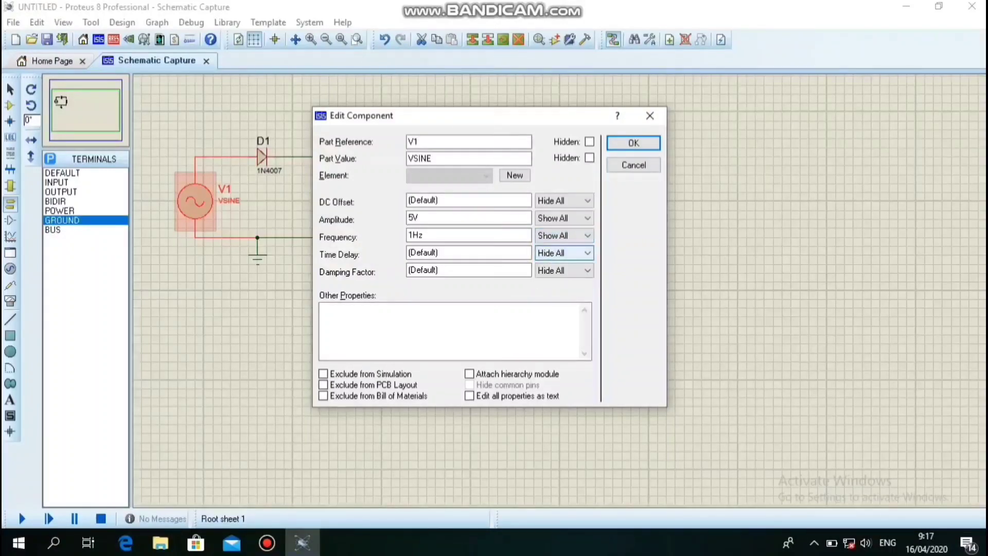
key(Return)
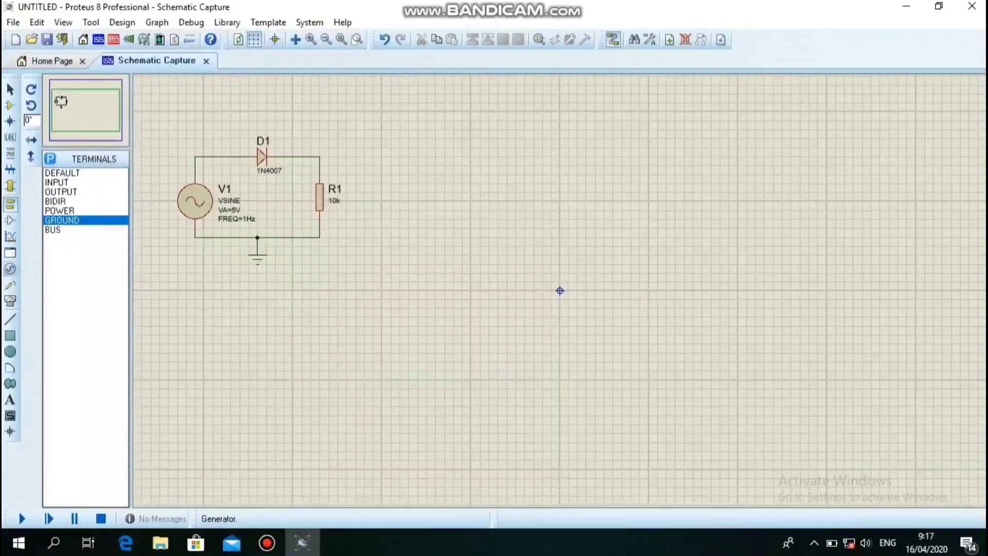
Place an OSCILLOSCOPE above and to the right of the circuit, wiring channel A to R1's top and channel B to R1's lower end
click(10, 301)
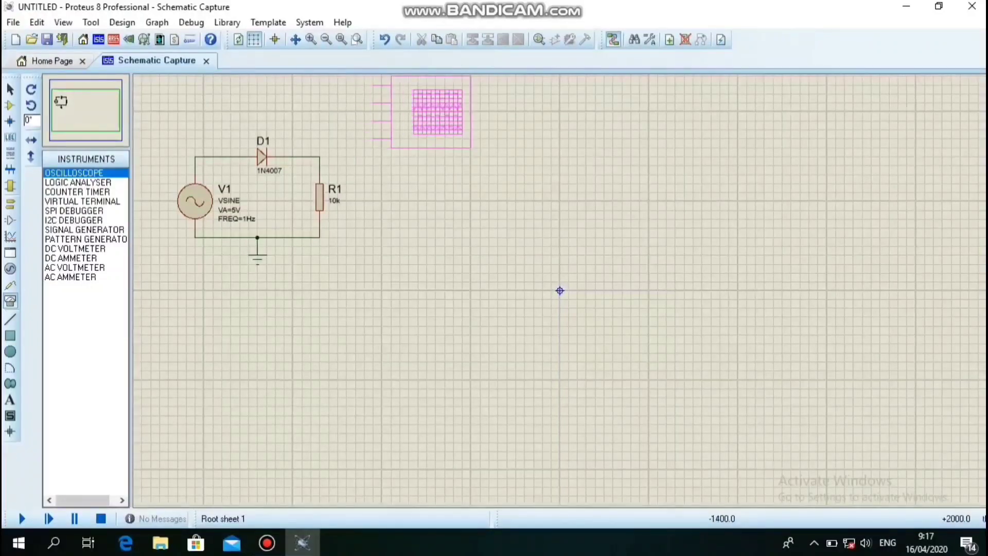
click(431, 112)
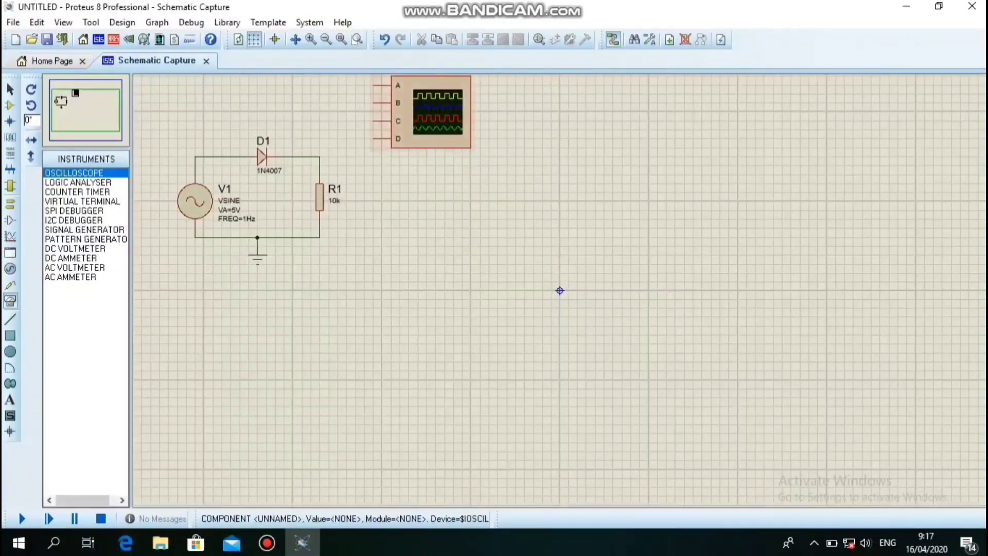
click(373, 85)
click(320, 157)
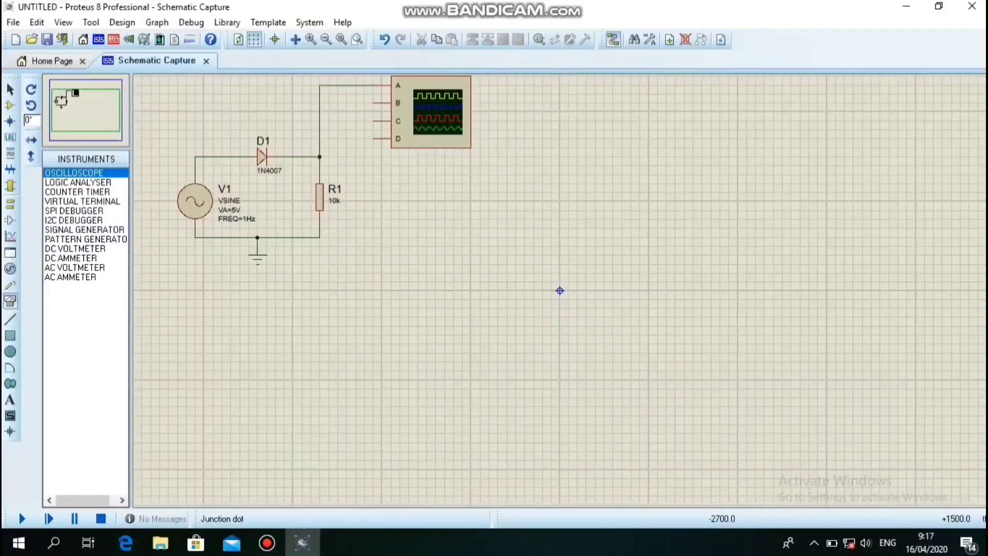
click(373, 103)
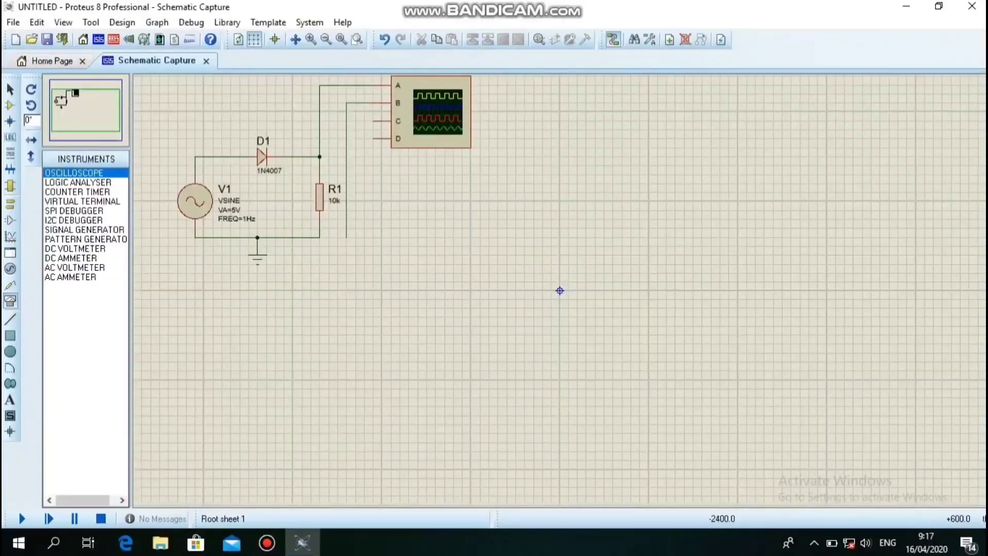
click(320, 238)
Wire oscilloscope channel C to the wire between V1 and D1, and channel D to the lower wire between ground and R1
click(373, 121)
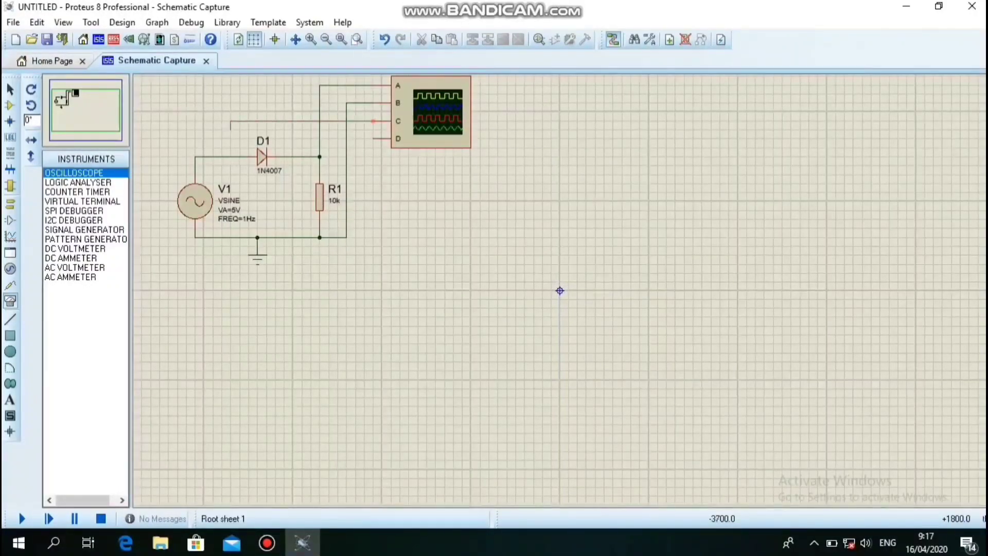
click(231, 157)
click(373, 138)
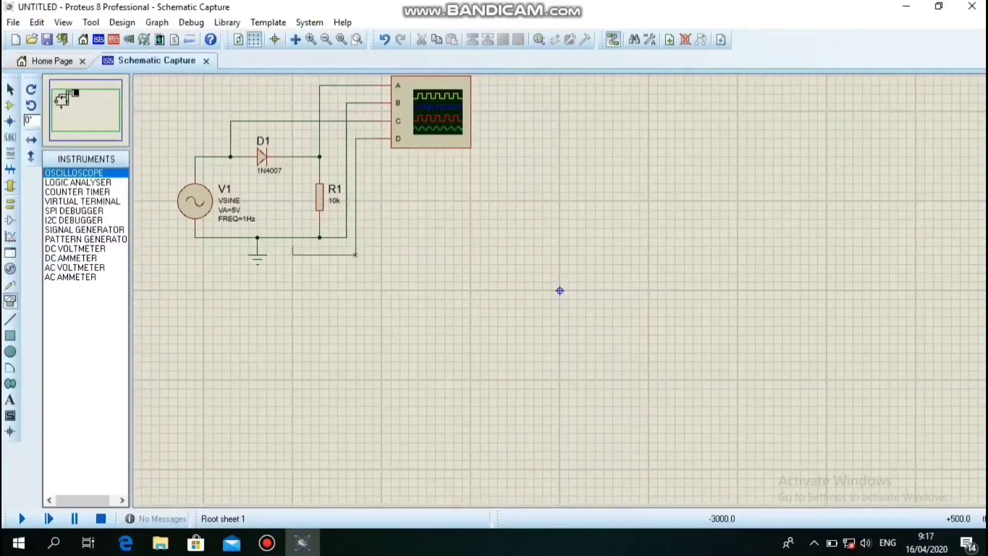
click(293, 237)
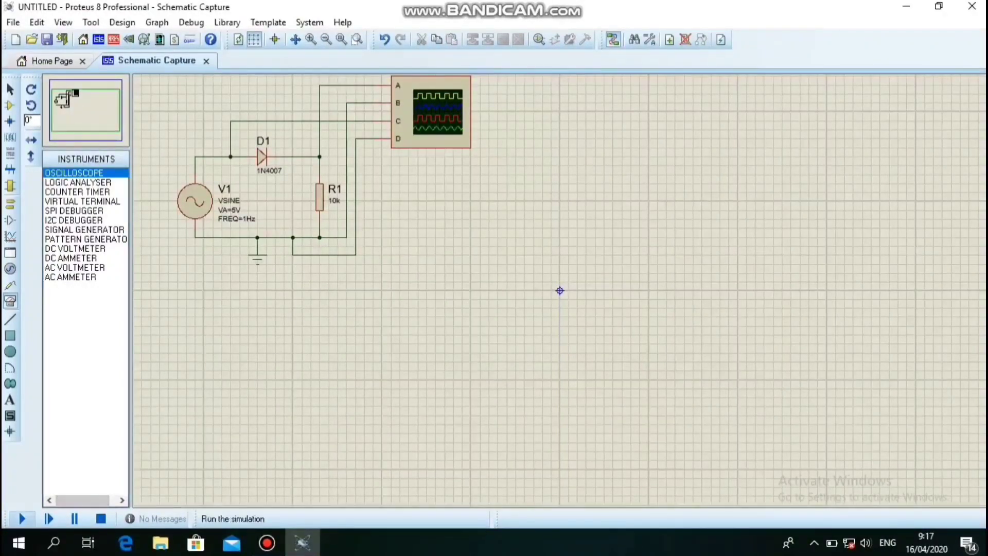
Run the simulation, move the Digital Oscilloscope window clear of the circuit, and set its horizontal time base to 0.2
click(22, 518)
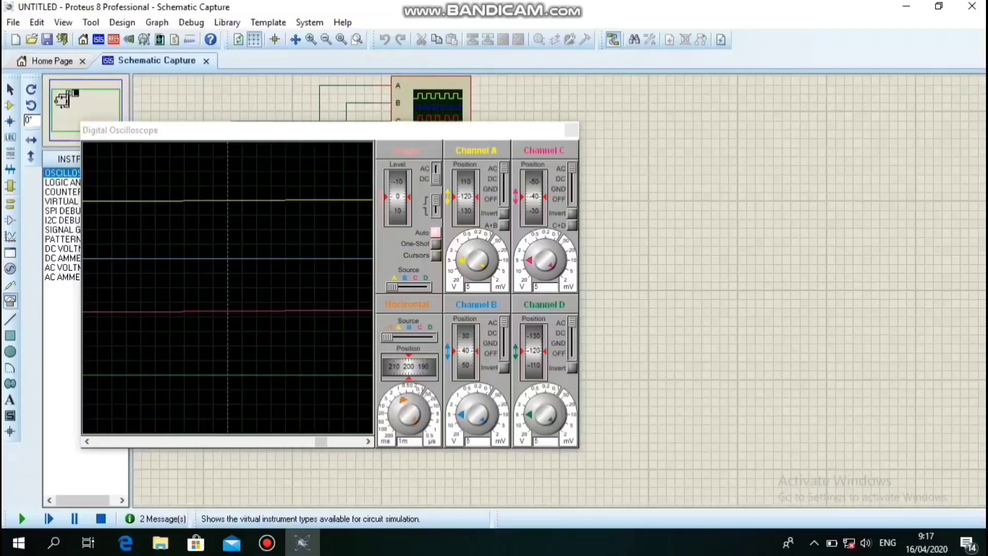
drag(283, 134, 580, 171)
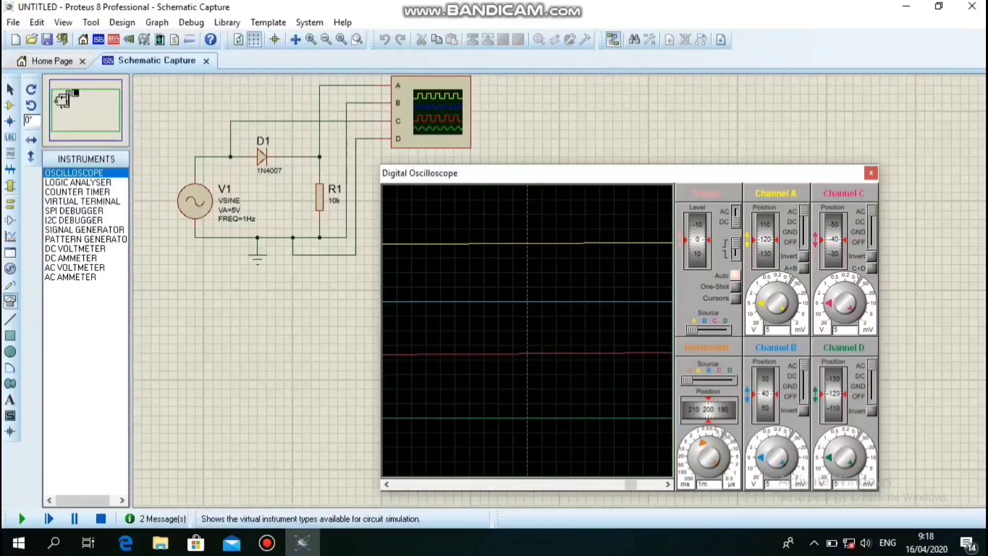
drag(703, 442, 699, 469)
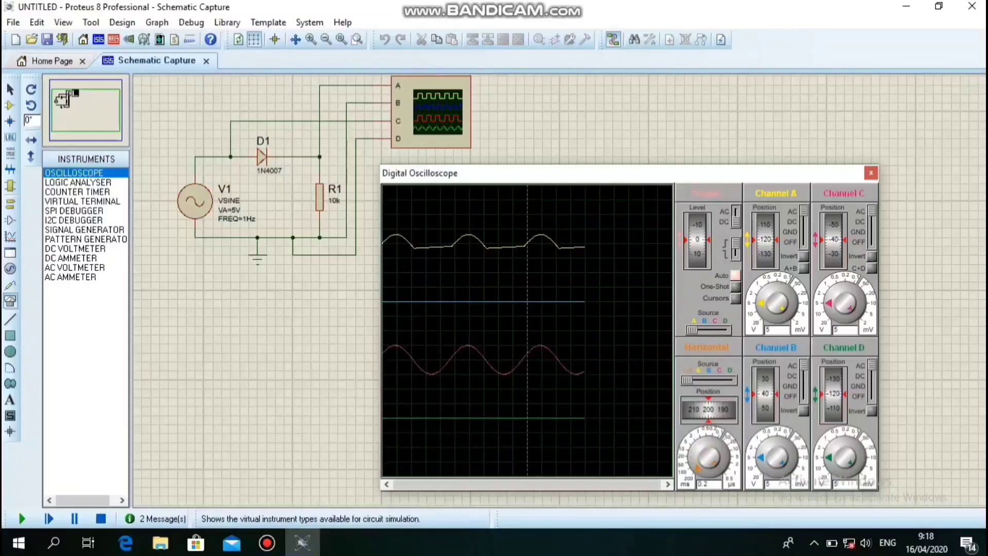